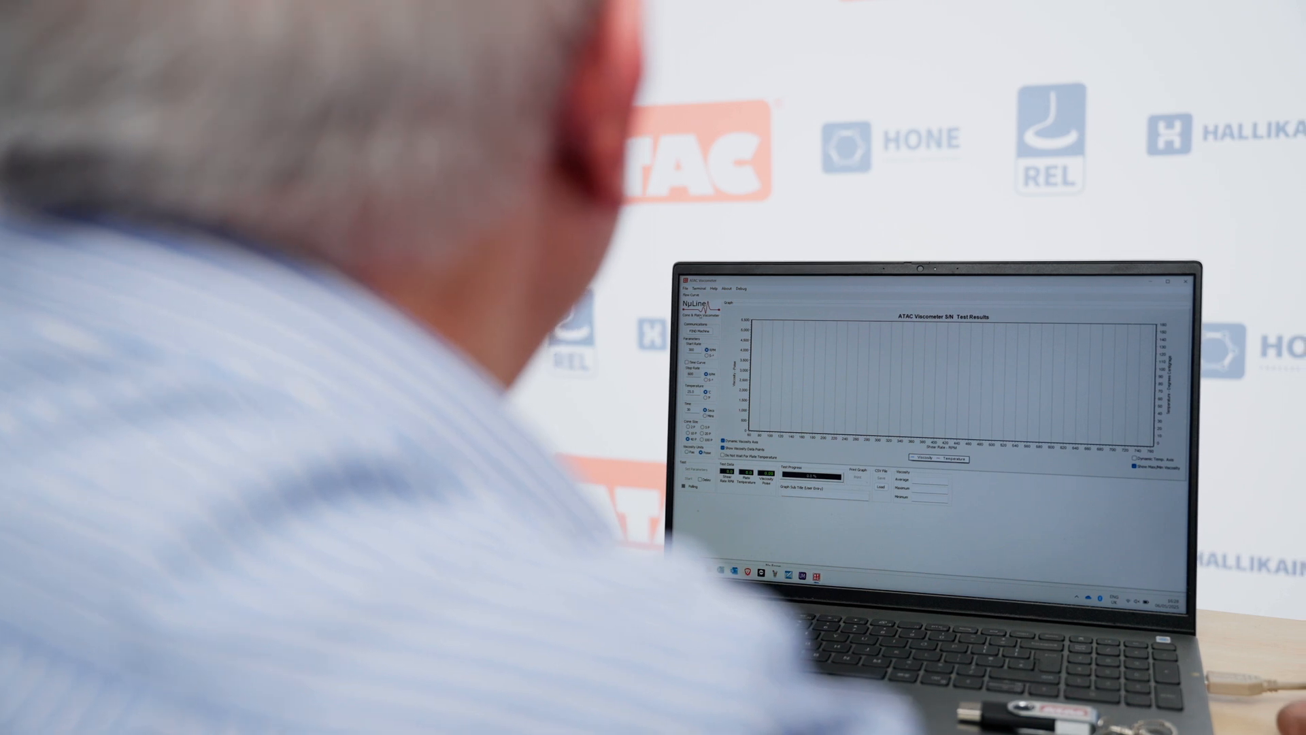
Step: Detect the connected viscometer and acknowledge the located machine
{"action": "left_click", "coordinate": [708, 330]}
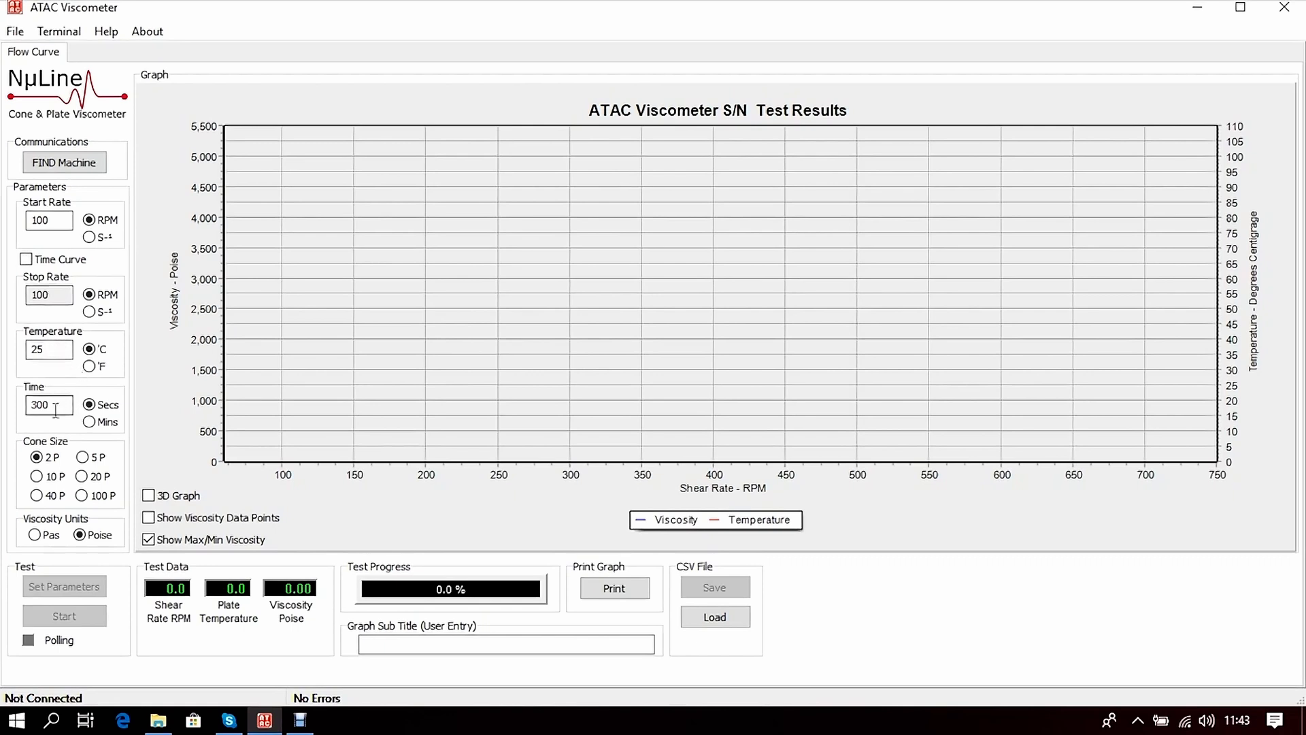
{"action": "left_click", "coordinate": [26, 260]}
{"action": "left_click", "coordinate": [68, 168]}
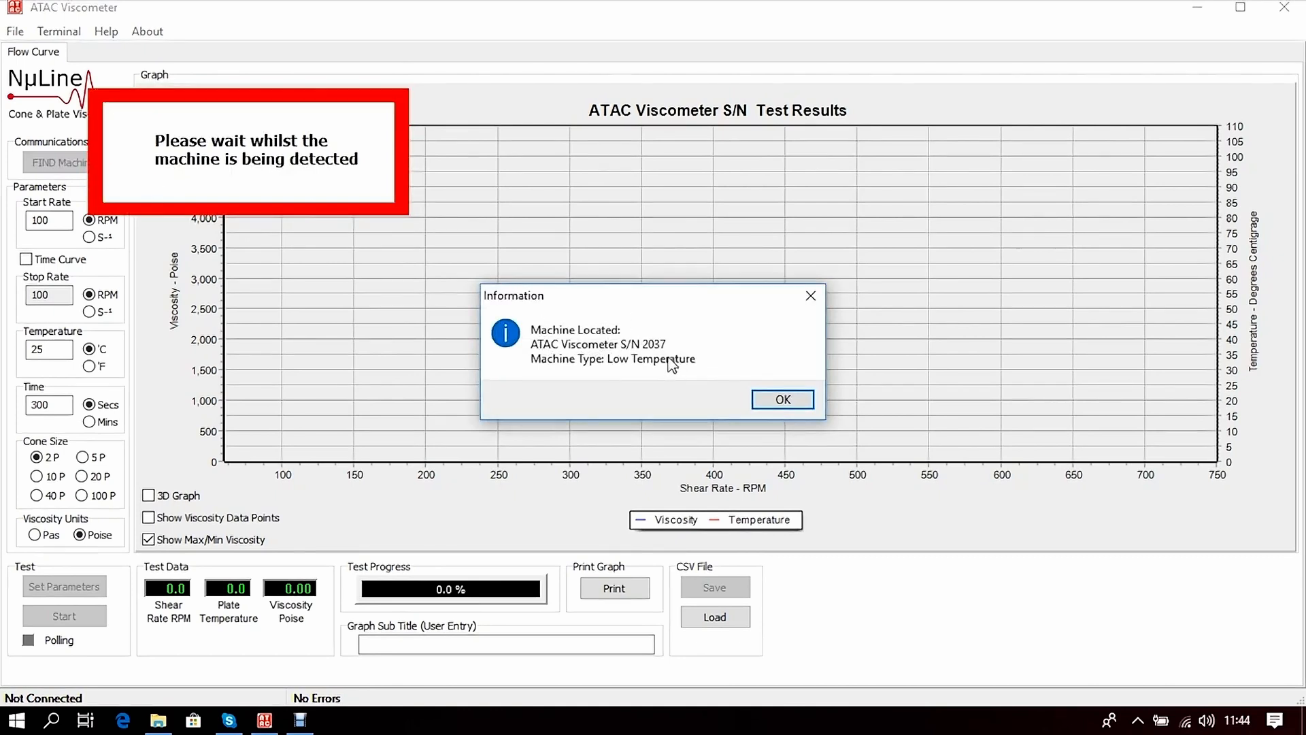
{"action": "left_click", "coordinate": [783, 400]}
Step: Set a flow curve test from 200 to 600 RPM with the 10 P cone in Poise and apply the parameters
{"action": "left_click", "coordinate": [49, 220]}
{"action": "left_click_drag", "start_coordinate": [54, 221], "coordinate": [24, 221]}
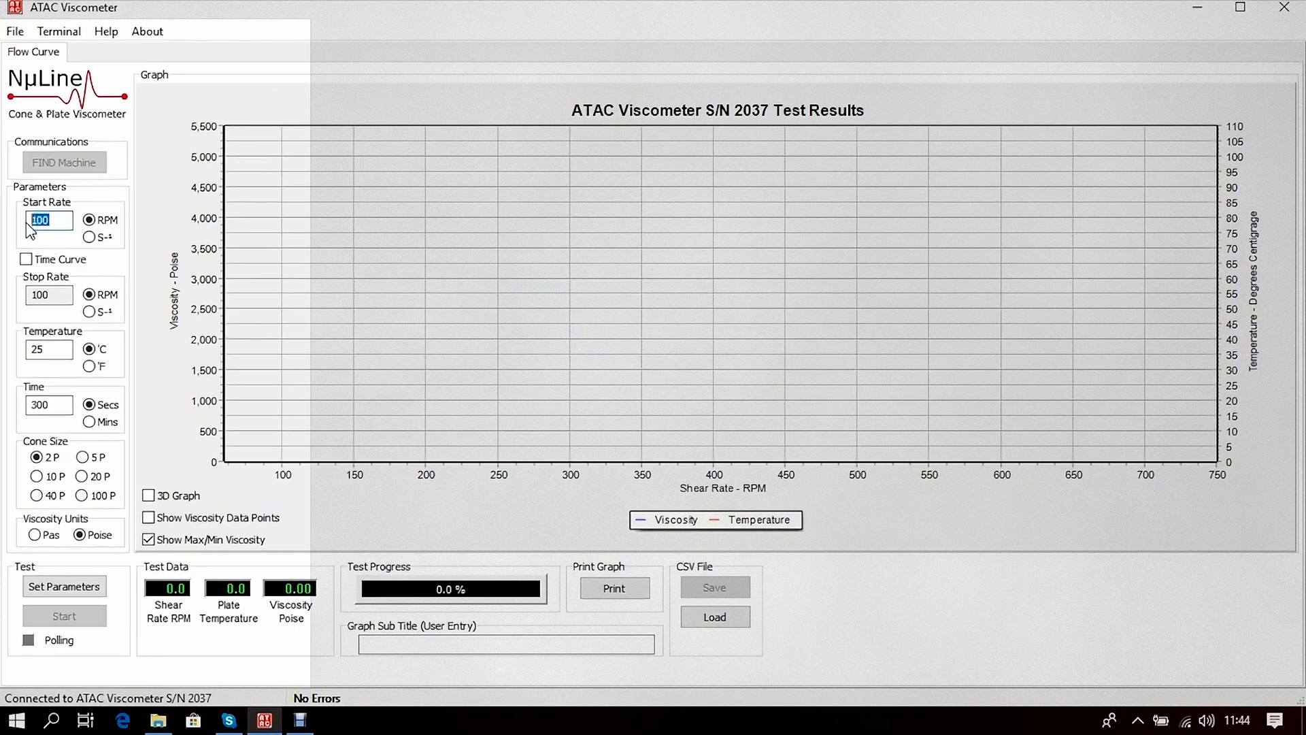
{"action": "type", "text": "2"}
{"action": "left_click_drag", "start_coordinate": [55, 293], "coordinate": [15, 294]}
{"action": "type", "text": "6"}
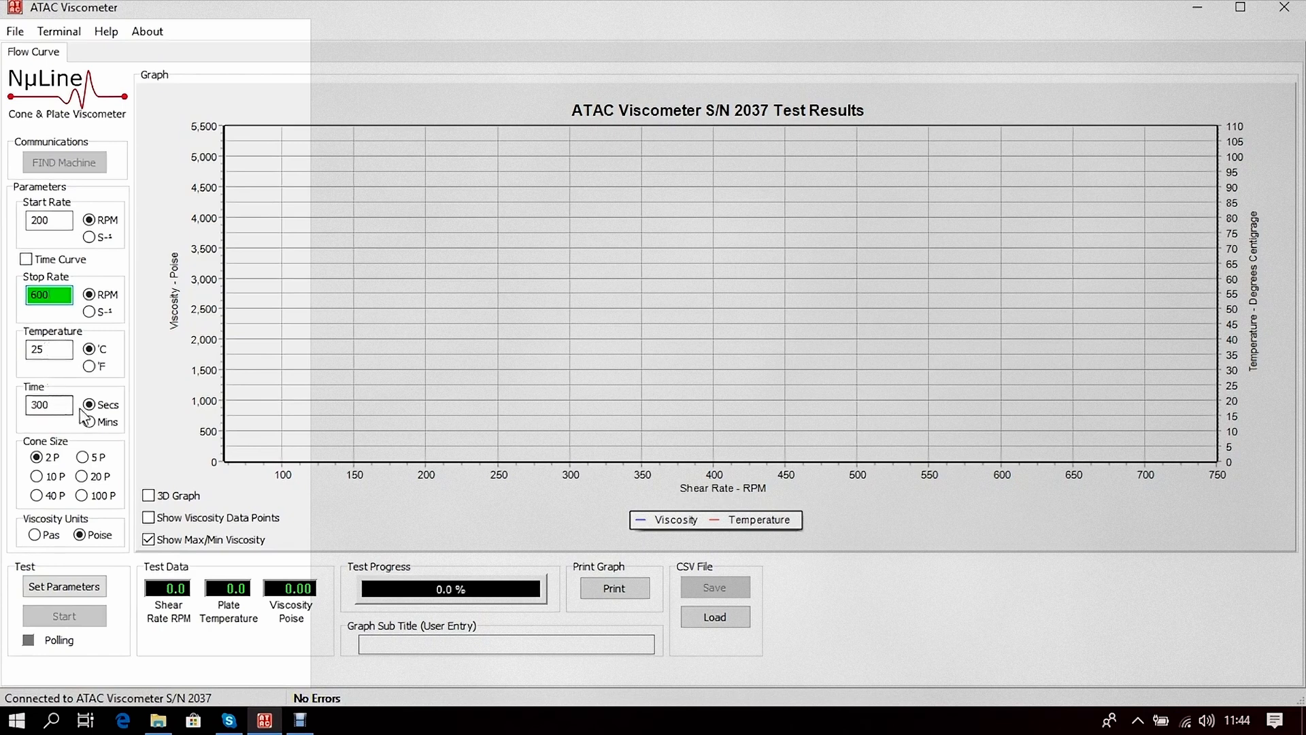
{"action": "left_click", "coordinate": [37, 476]}
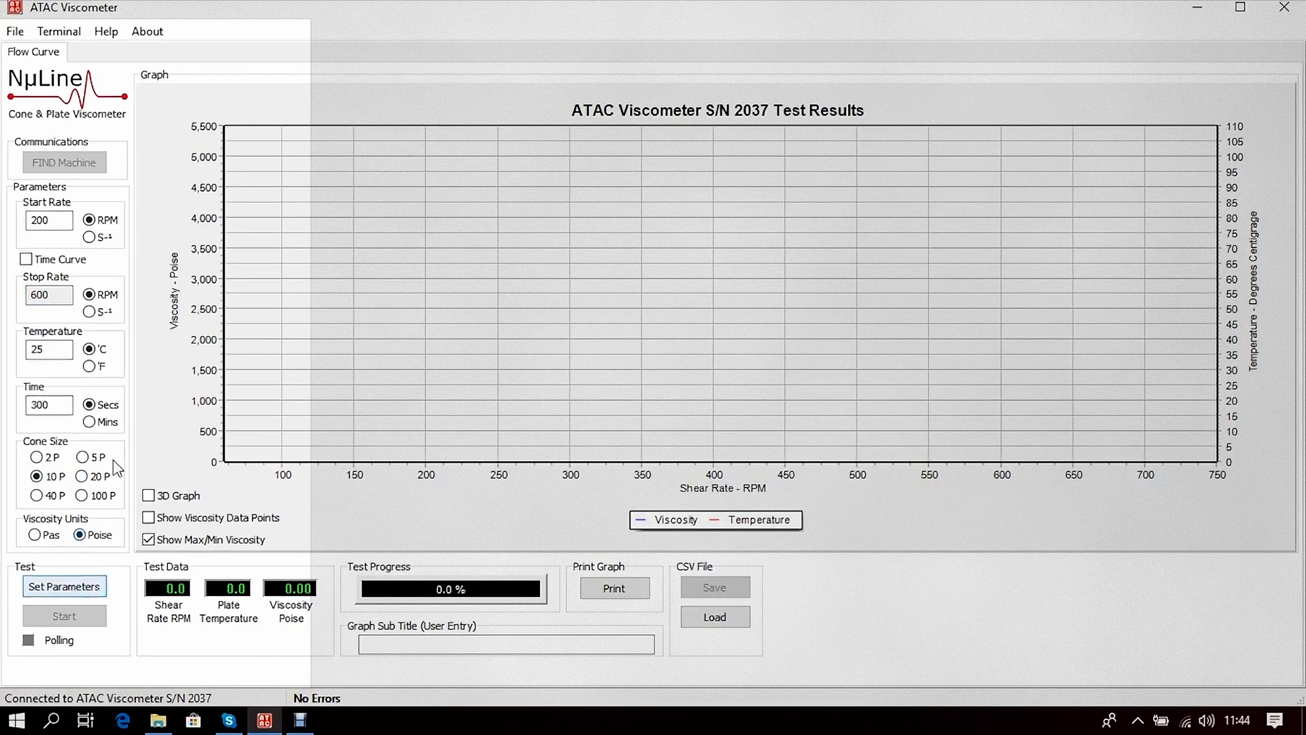
{"action": "left_click", "coordinate": [66, 591]}
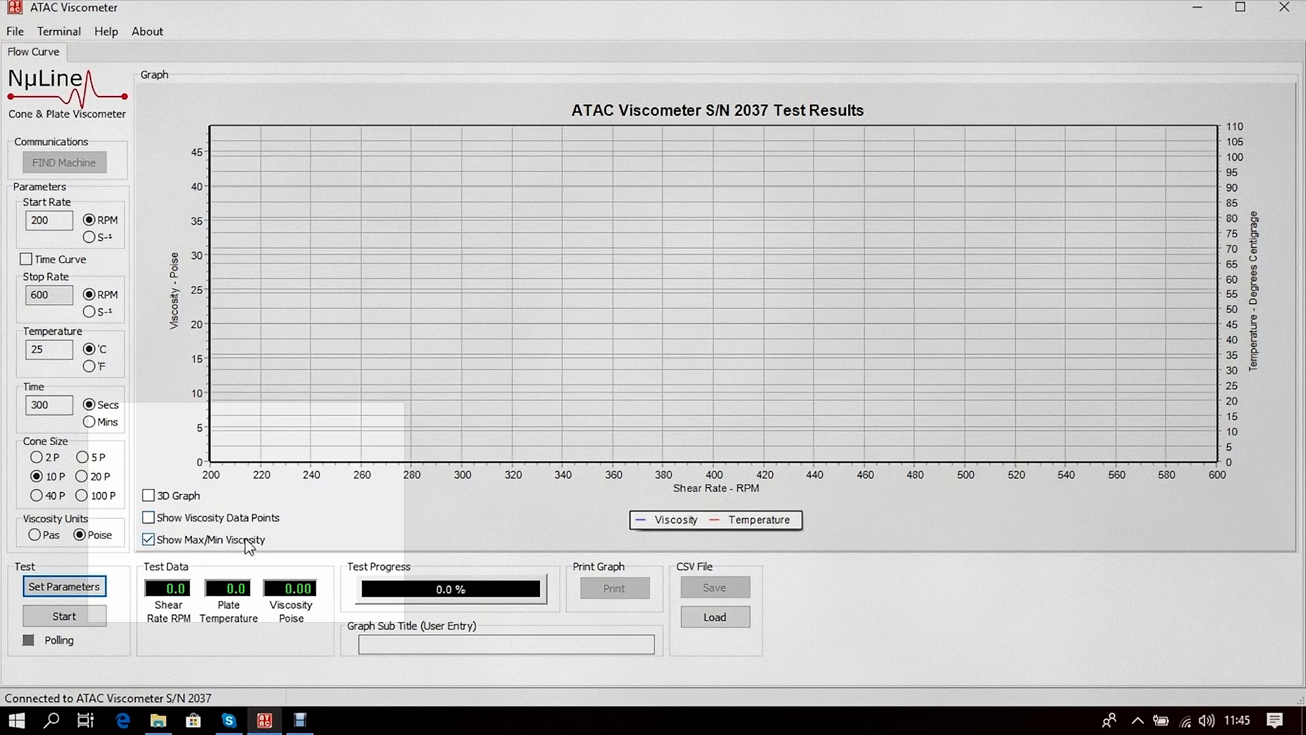
Step: Turn off the maximum/minimum viscosity display and run the flow curve test to completion
{"action": "left_click", "coordinate": [158, 542]}
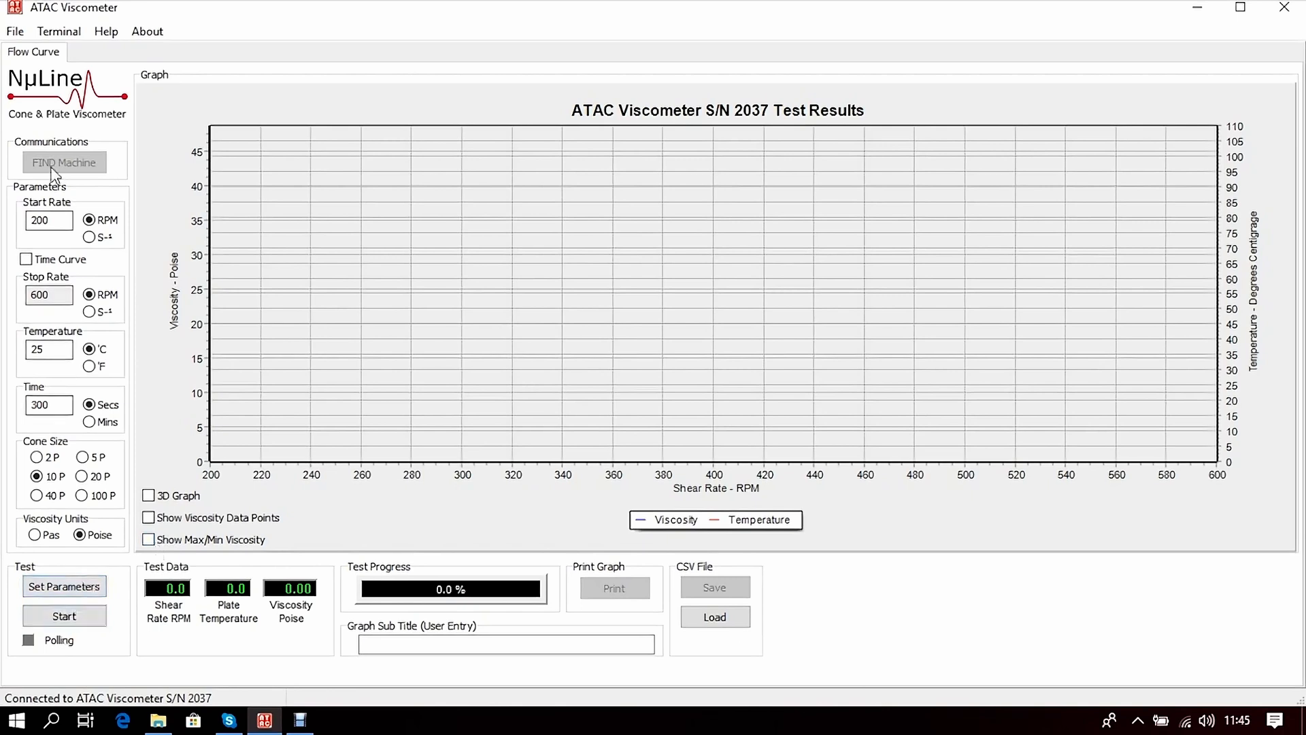
{"action": "left_click", "coordinate": [64, 616]}
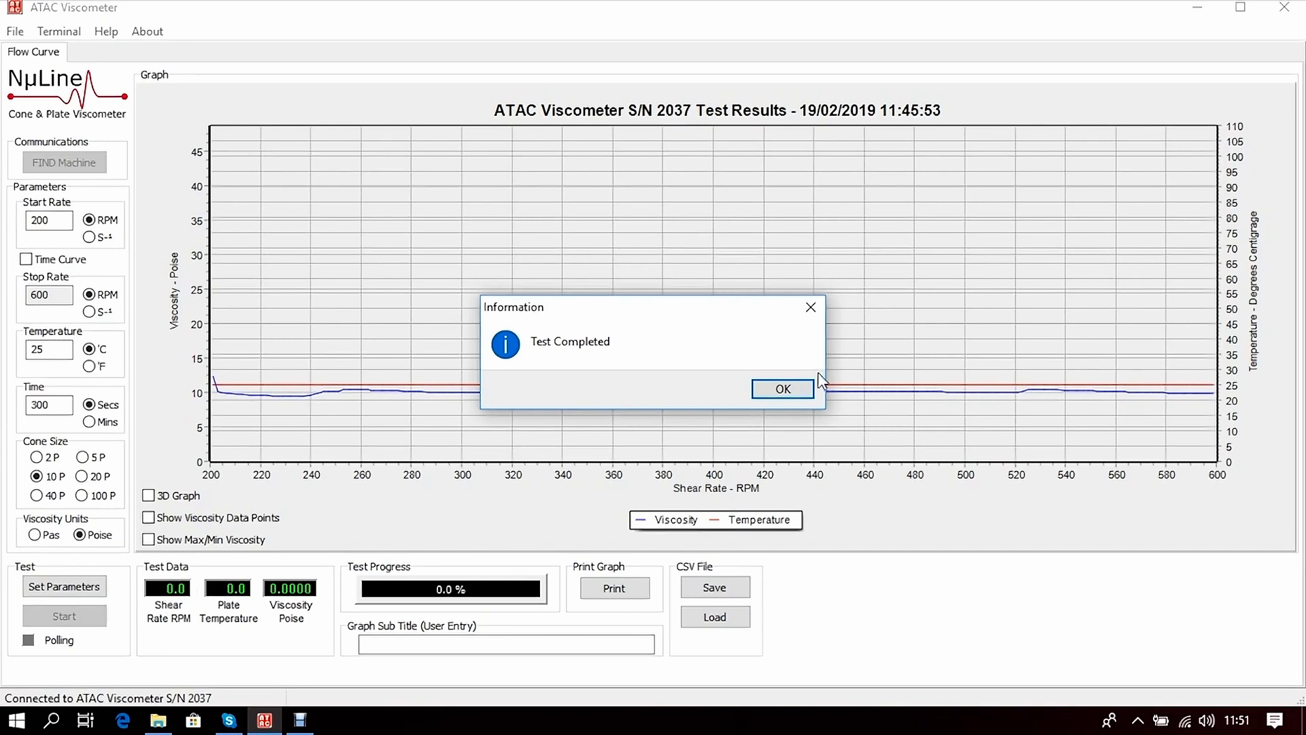
{"action": "left_click", "coordinate": [783, 389]}
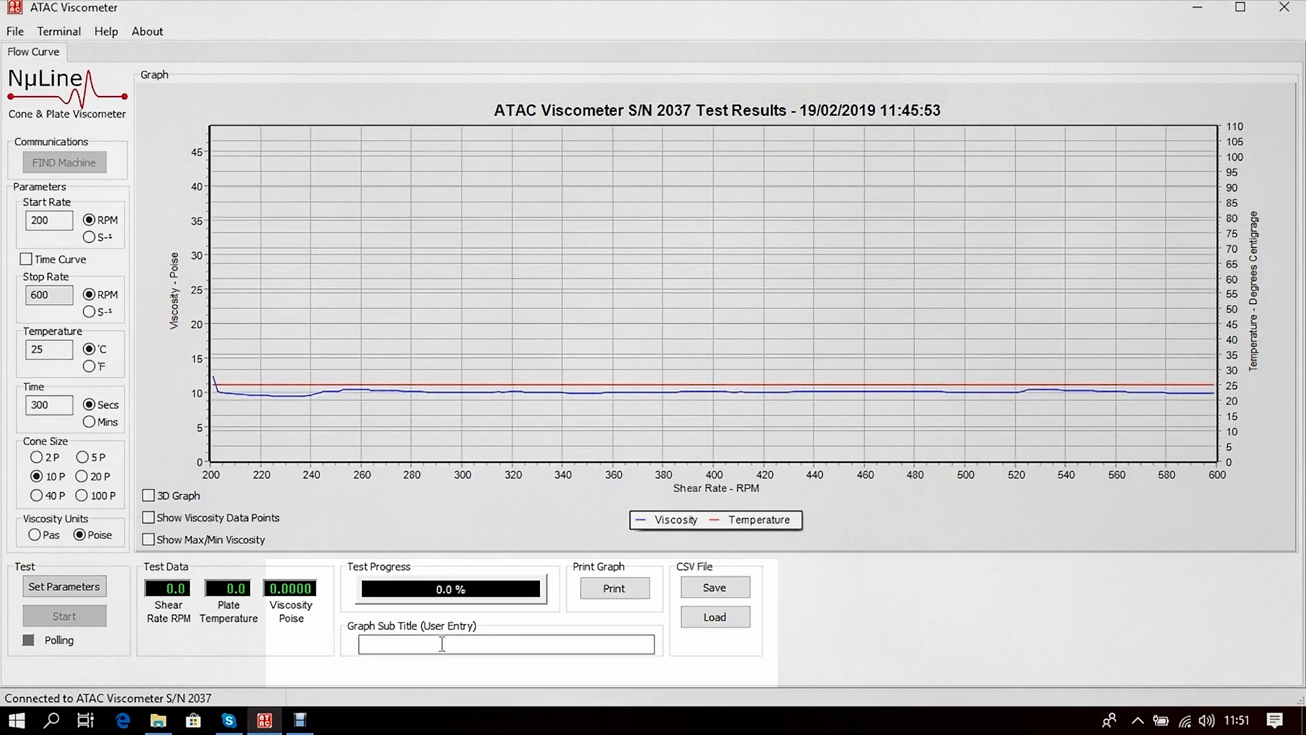
Step: Give the results graph the subtitle "Test Sample"
{"action": "left_click", "coordinate": [433, 643]}
{"action": "type", "text": "T"}
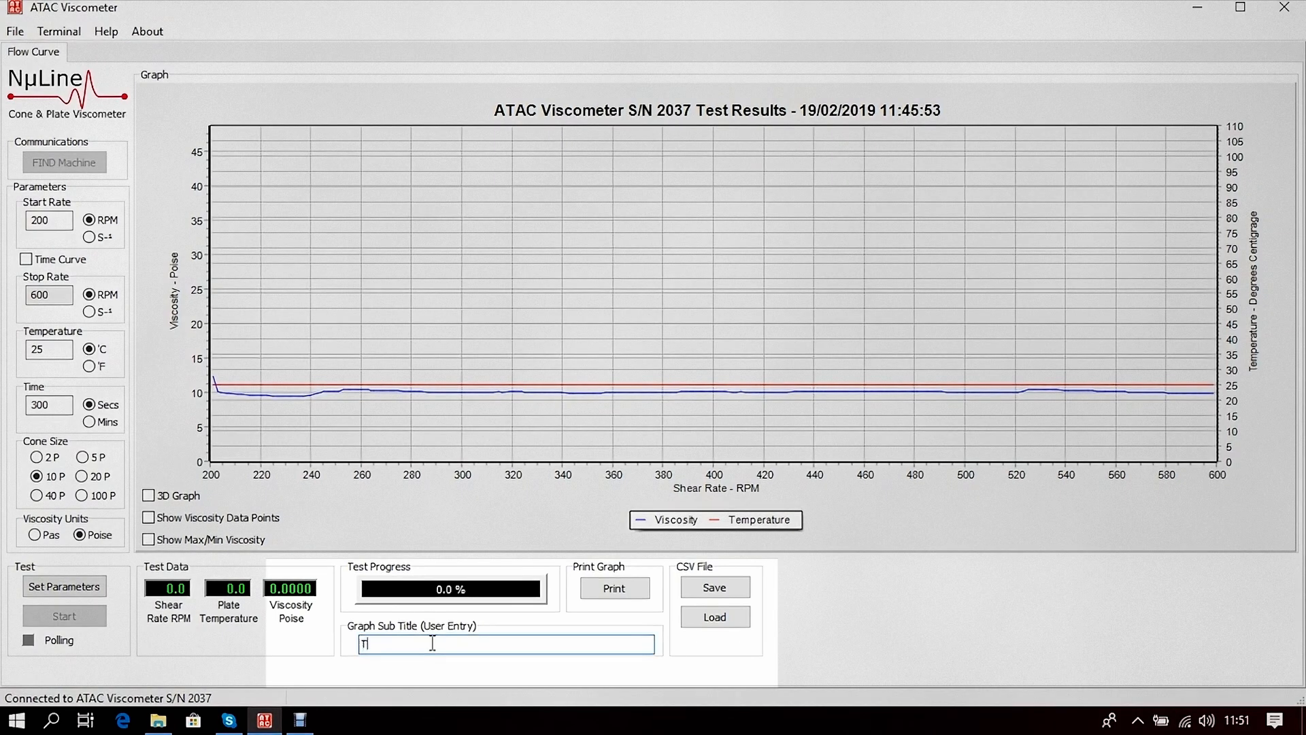
{"action": "type", "text": "e"}
{"action": "type", "text": "Sample"}
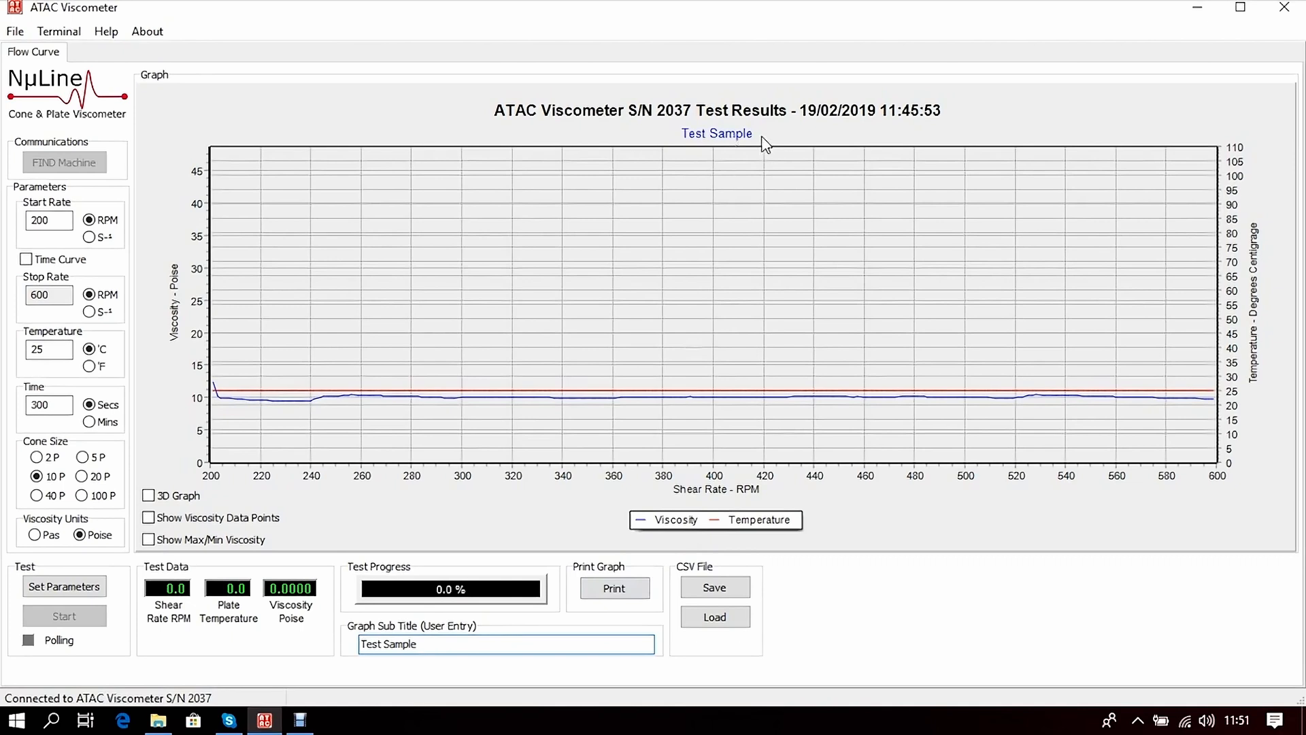
Step: Look at the CSV save options for the flow curve results and close them without saving
{"action": "left_click", "coordinate": [727, 594]}
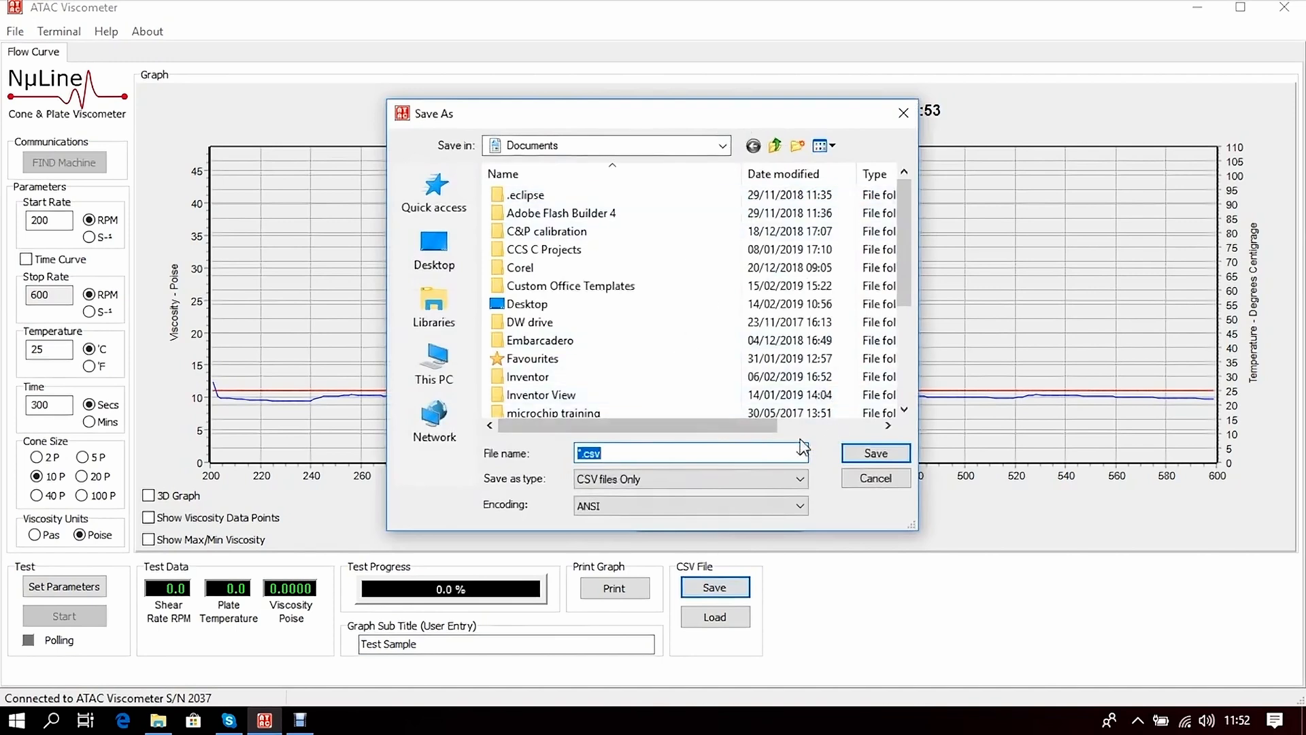
{"action": "left_click", "coordinate": [878, 479]}
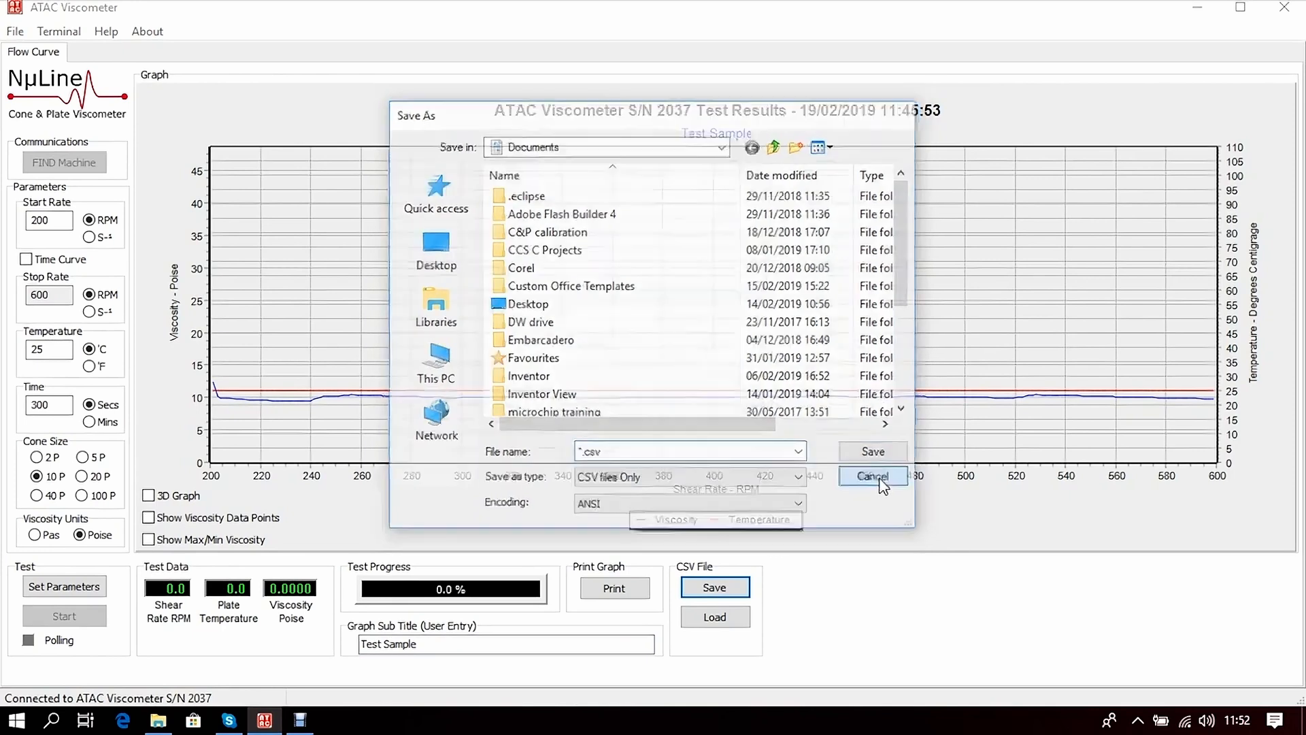
{"action": "left_click", "coordinate": [789, 382]}
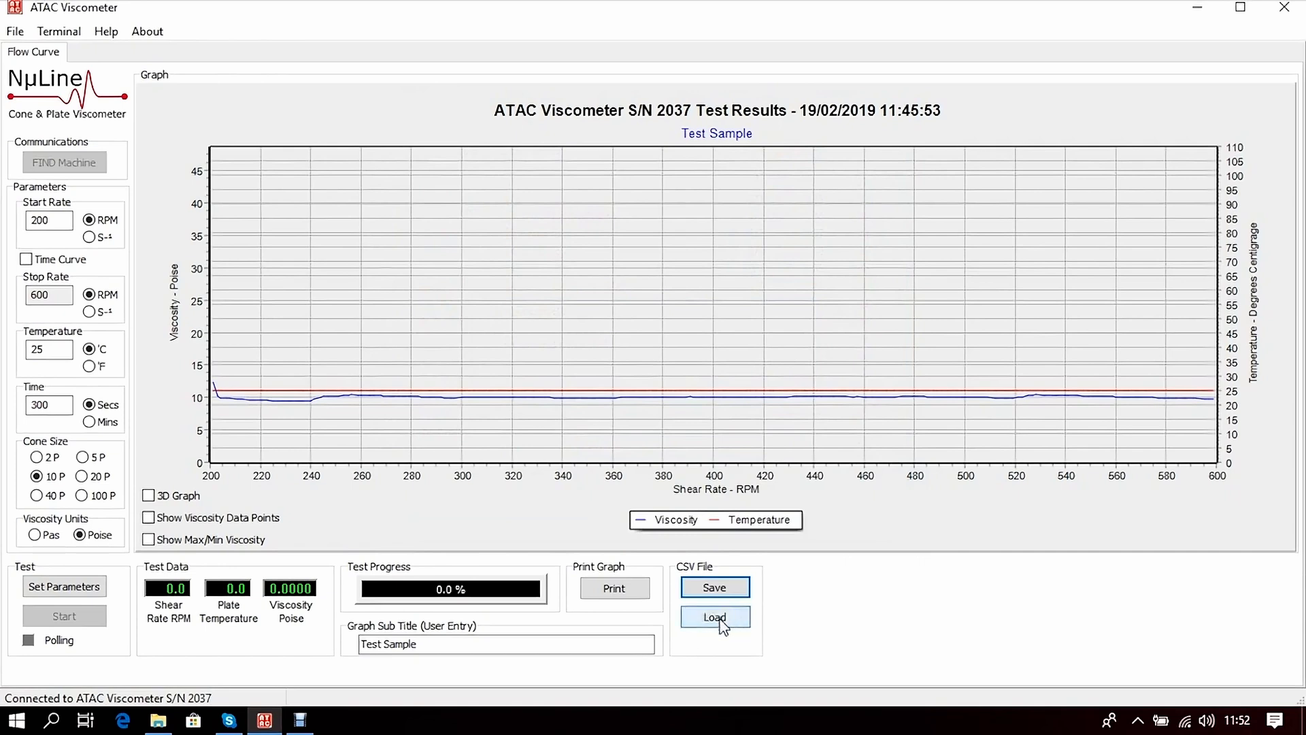
Step: Print the Test Sample results graph, checking the choice of printers
{"action": "left_click", "coordinate": [627, 591]}
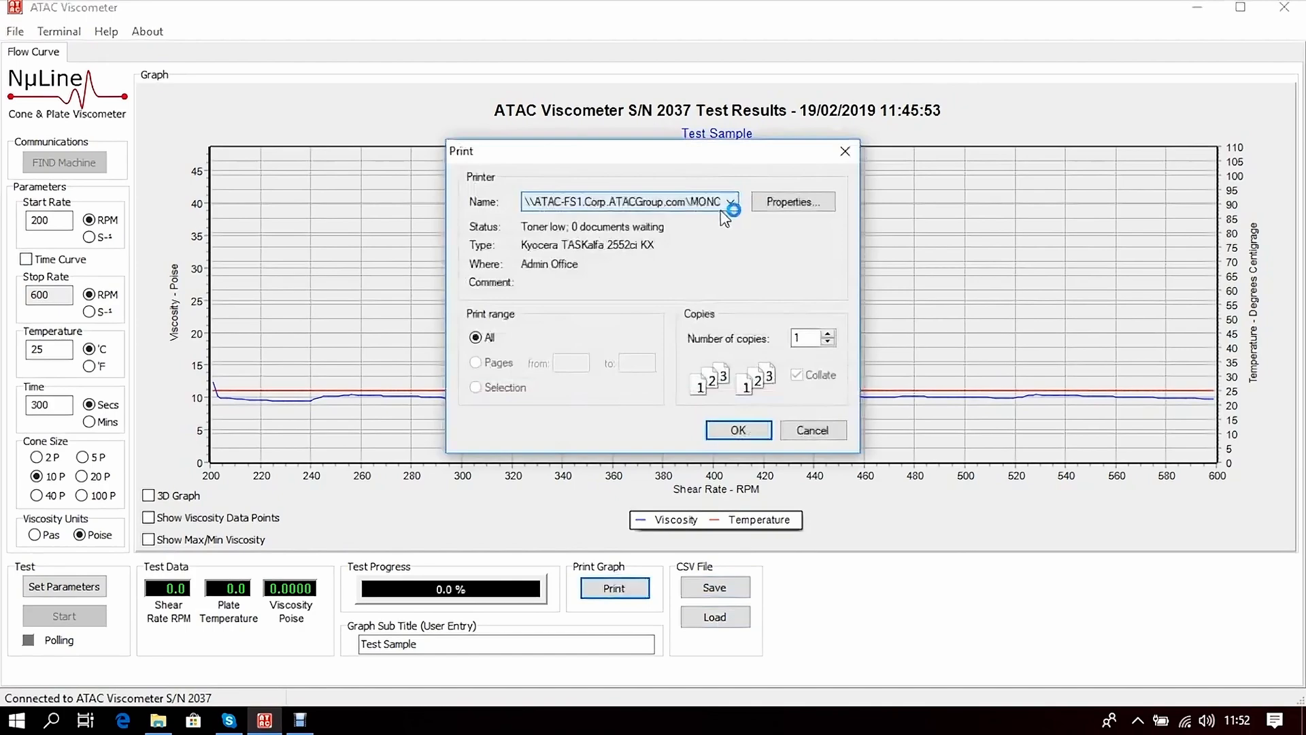
{"action": "left_click", "coordinate": [730, 202]}
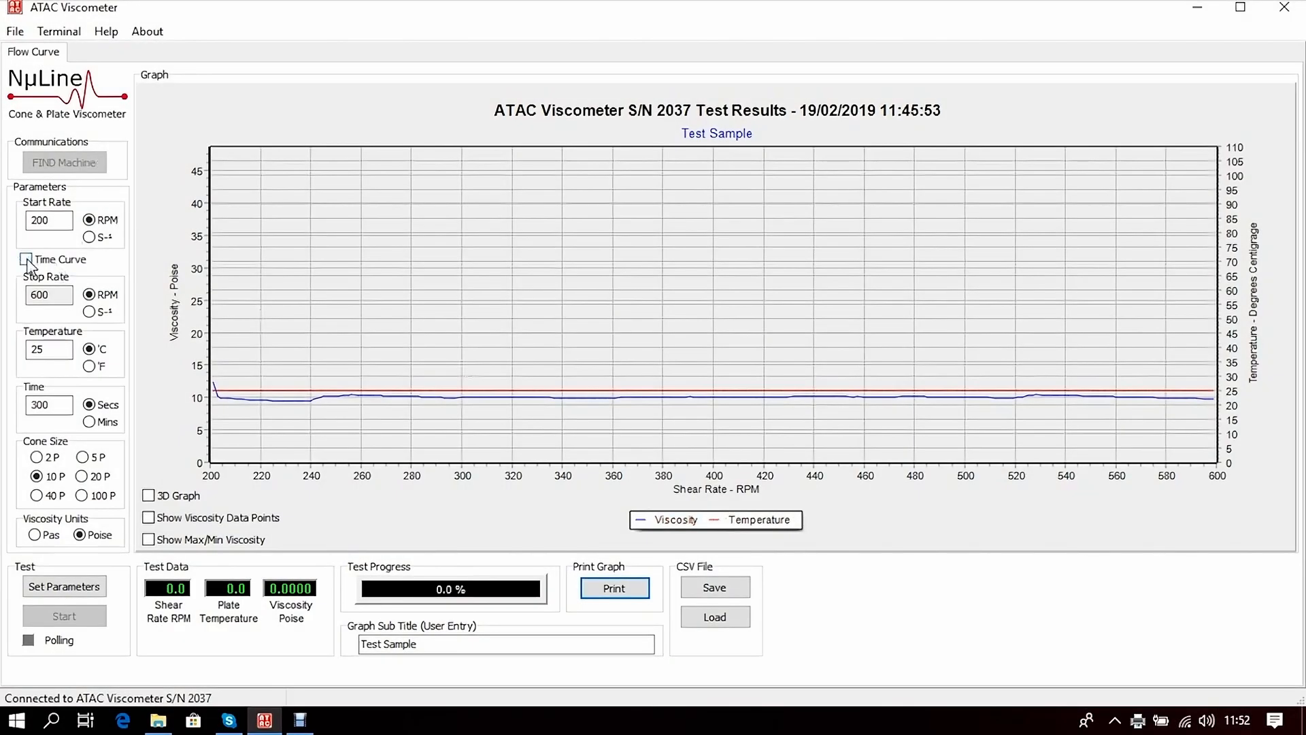
Step: Switch the test to a time curve with a shear rate of 375 RPM
{"action": "left_click", "coordinate": [27, 263]}
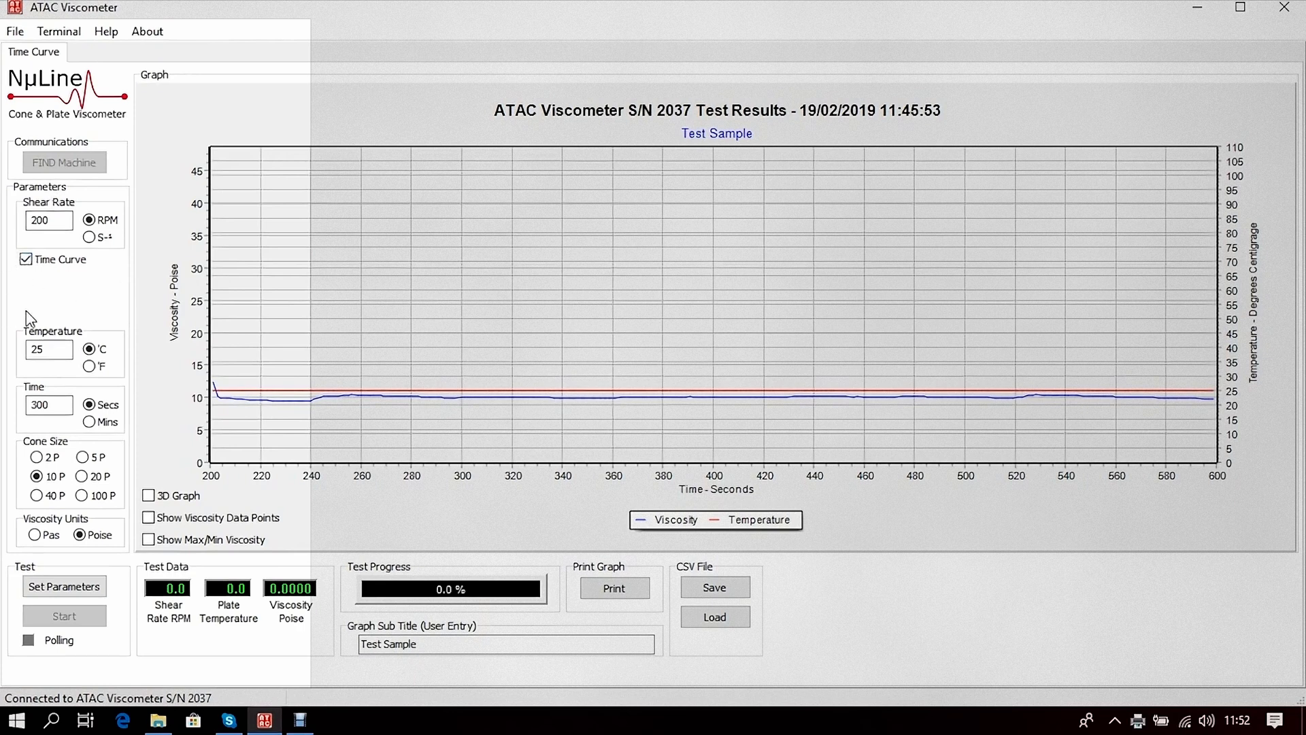
{"action": "left_click", "coordinate": [91, 237]}
{"action": "left_click", "coordinate": [89, 220]}
{"action": "left_click_drag", "start_coordinate": [55, 221], "coordinate": [20, 228]}
{"action": "type", "text": "375"}
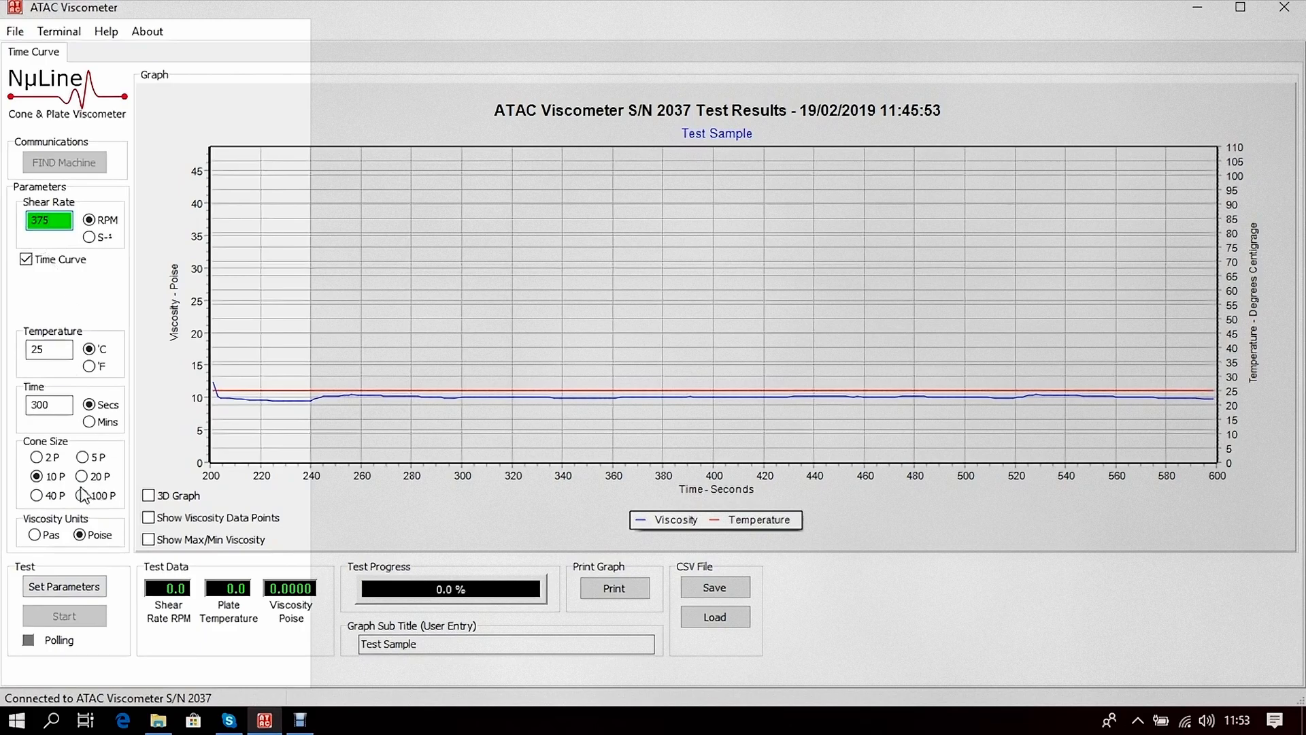
Step: Apply the time curve parameters to the viscometer and start the test
{"action": "left_click", "coordinate": [65, 586]}
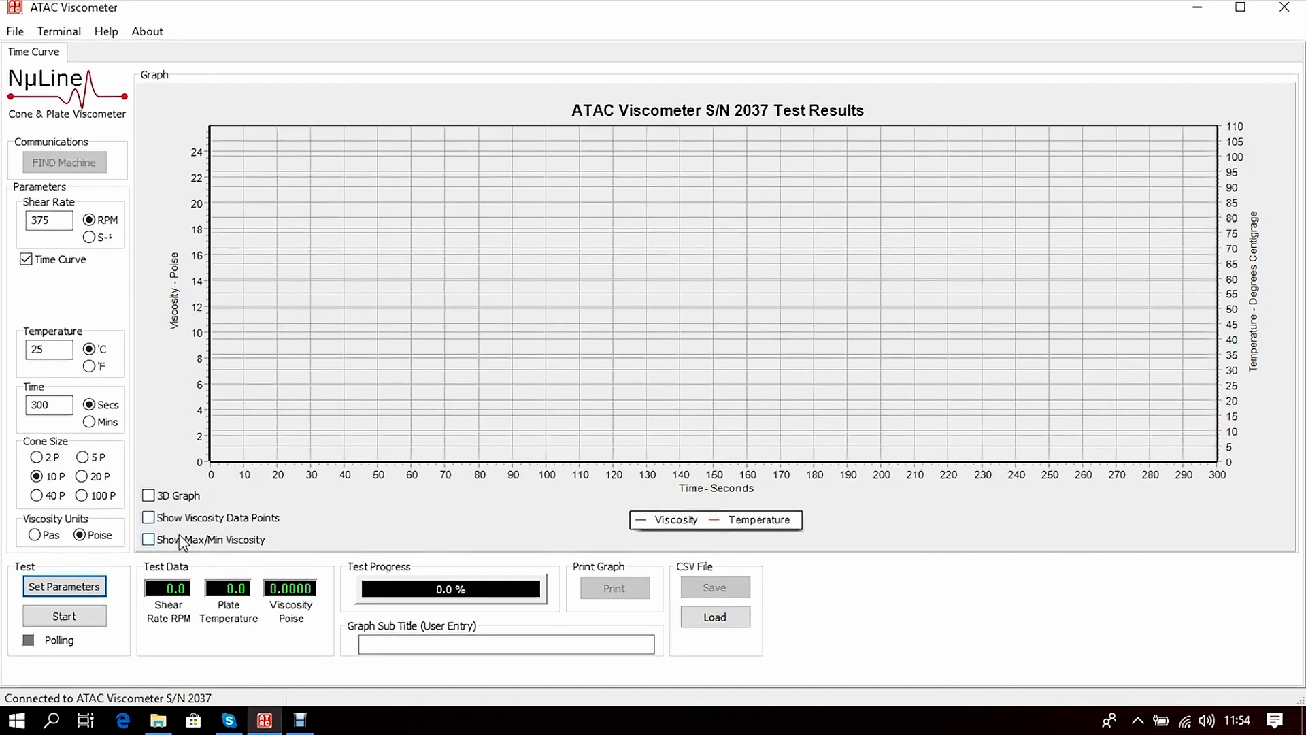
{"action": "left_click", "coordinate": [68, 619]}
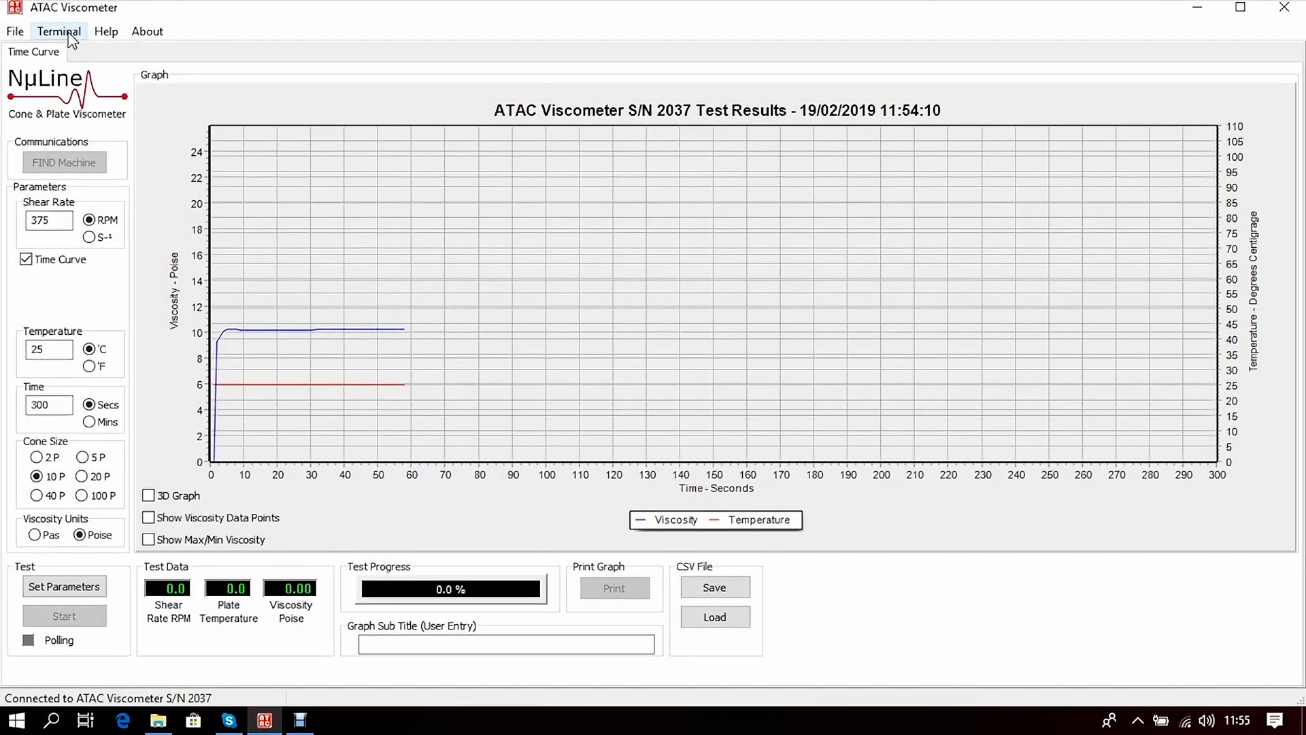
Step: View the terminal options and the program's version information, and close the information window
{"action": "left_click", "coordinate": [69, 34]}
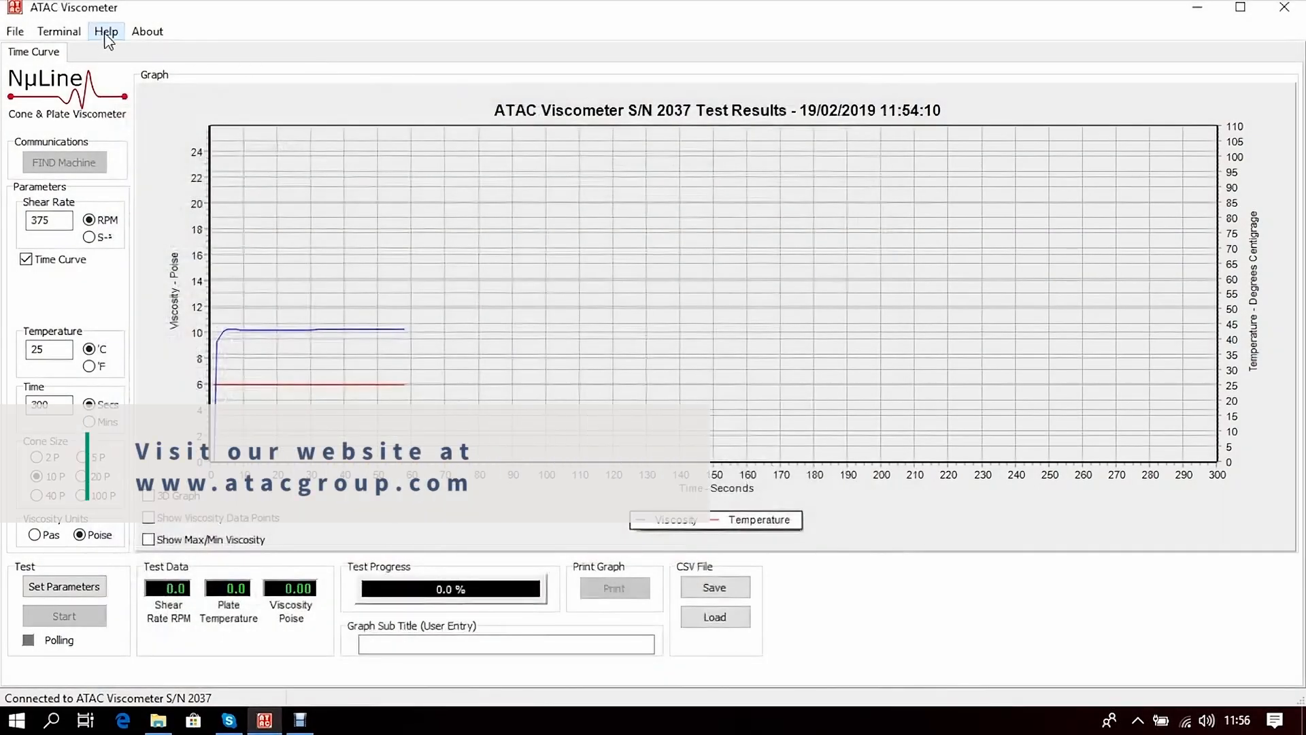
{"action": "left_click", "coordinate": [157, 35]}
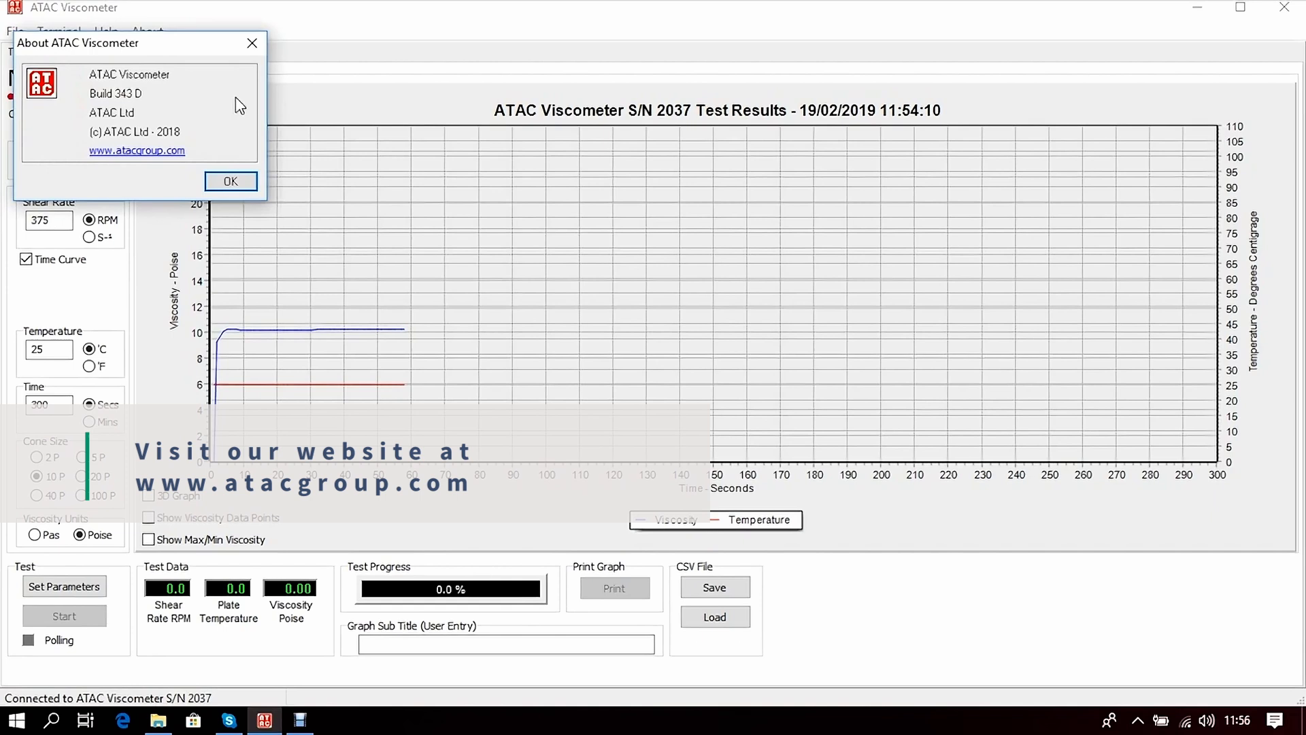
{"action": "left_click", "coordinate": [231, 182]}
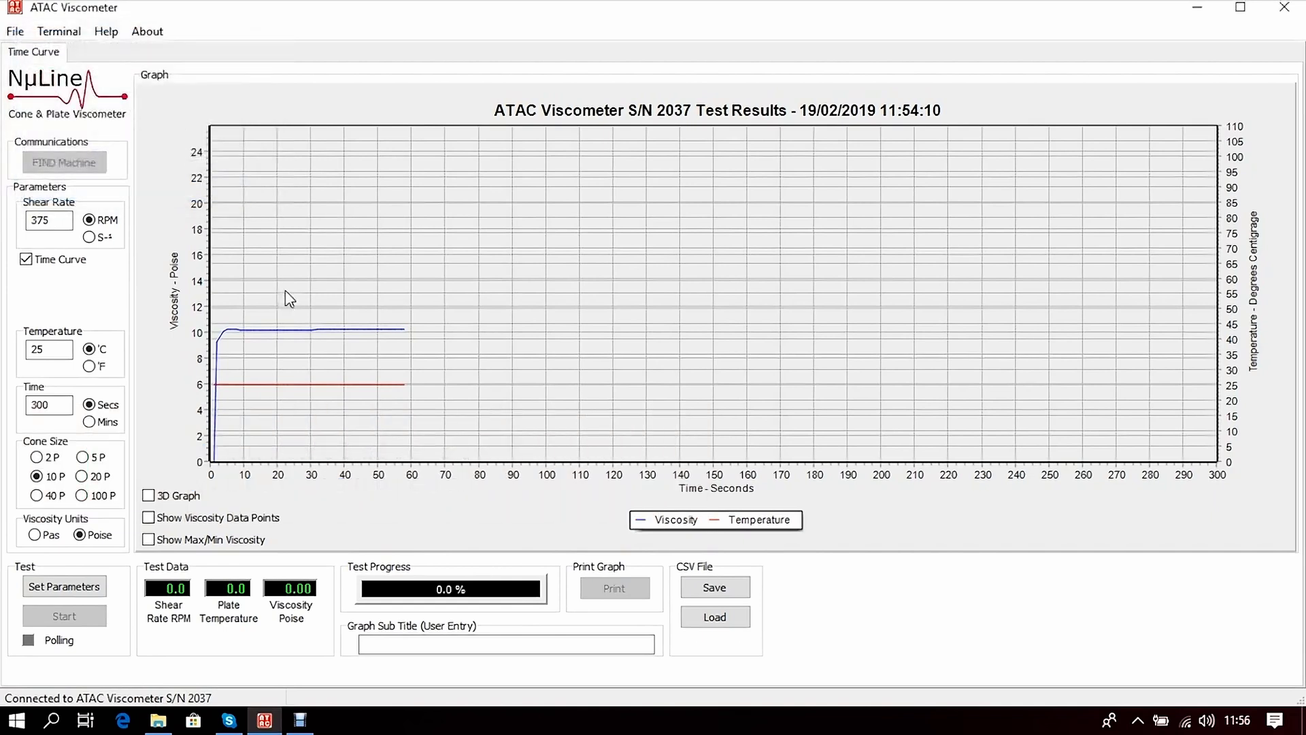